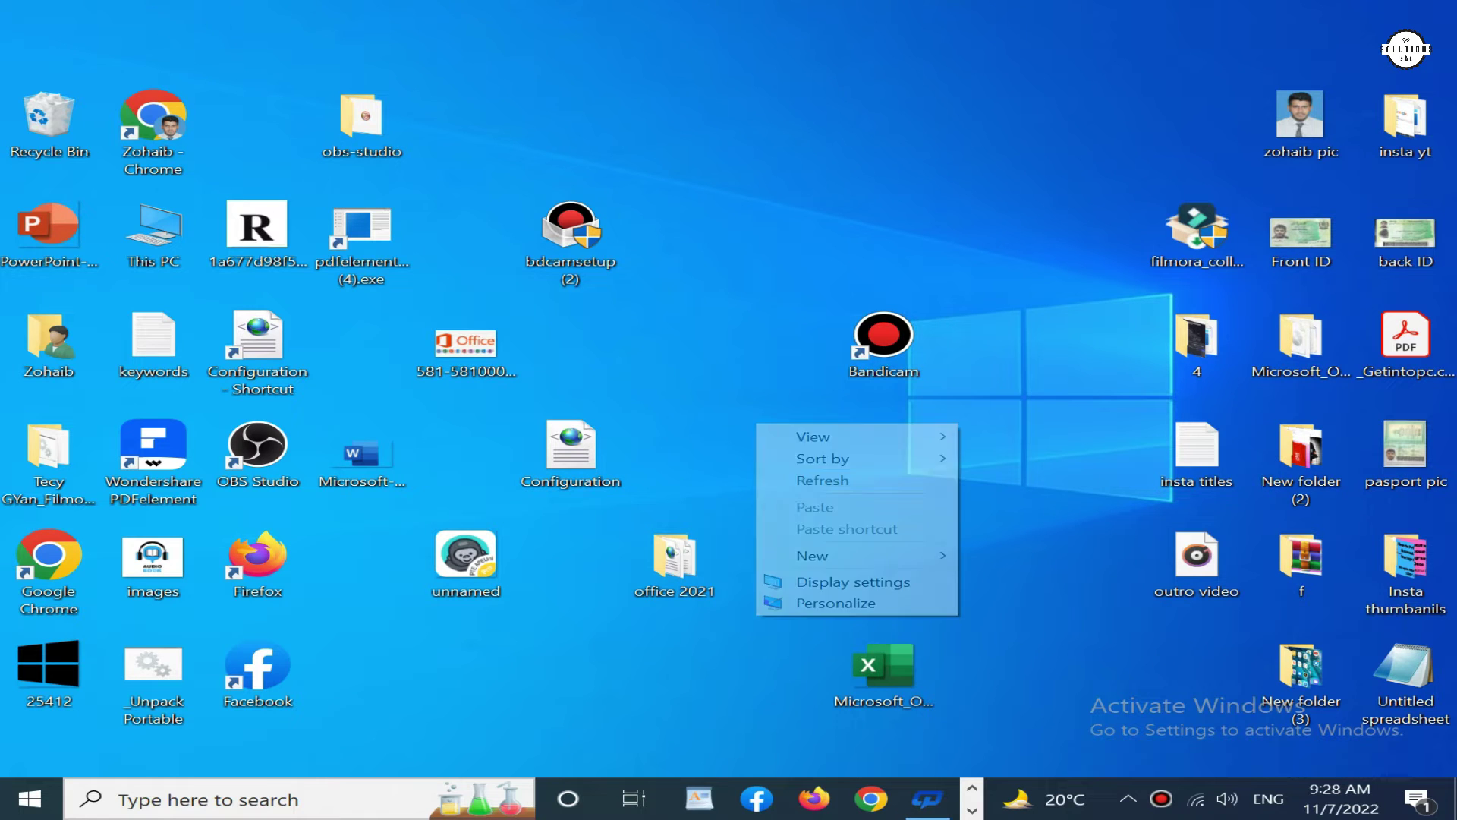
Refresh the desktop a few times from its right-click menu.
left_click(820, 481)
right_click(758, 436)
left_click(824, 491)
right_click(780, 449)
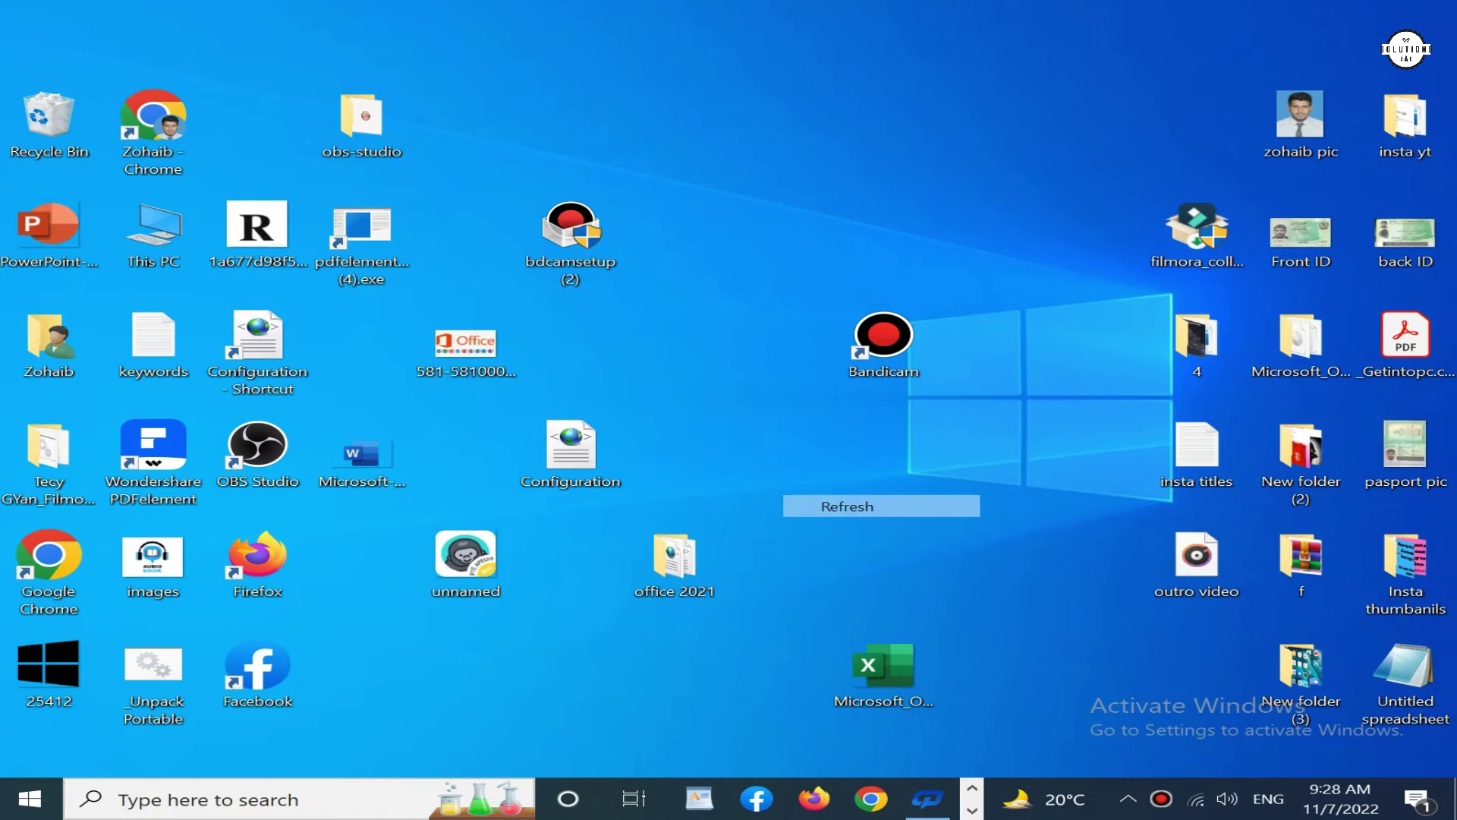
left_click(848, 506)
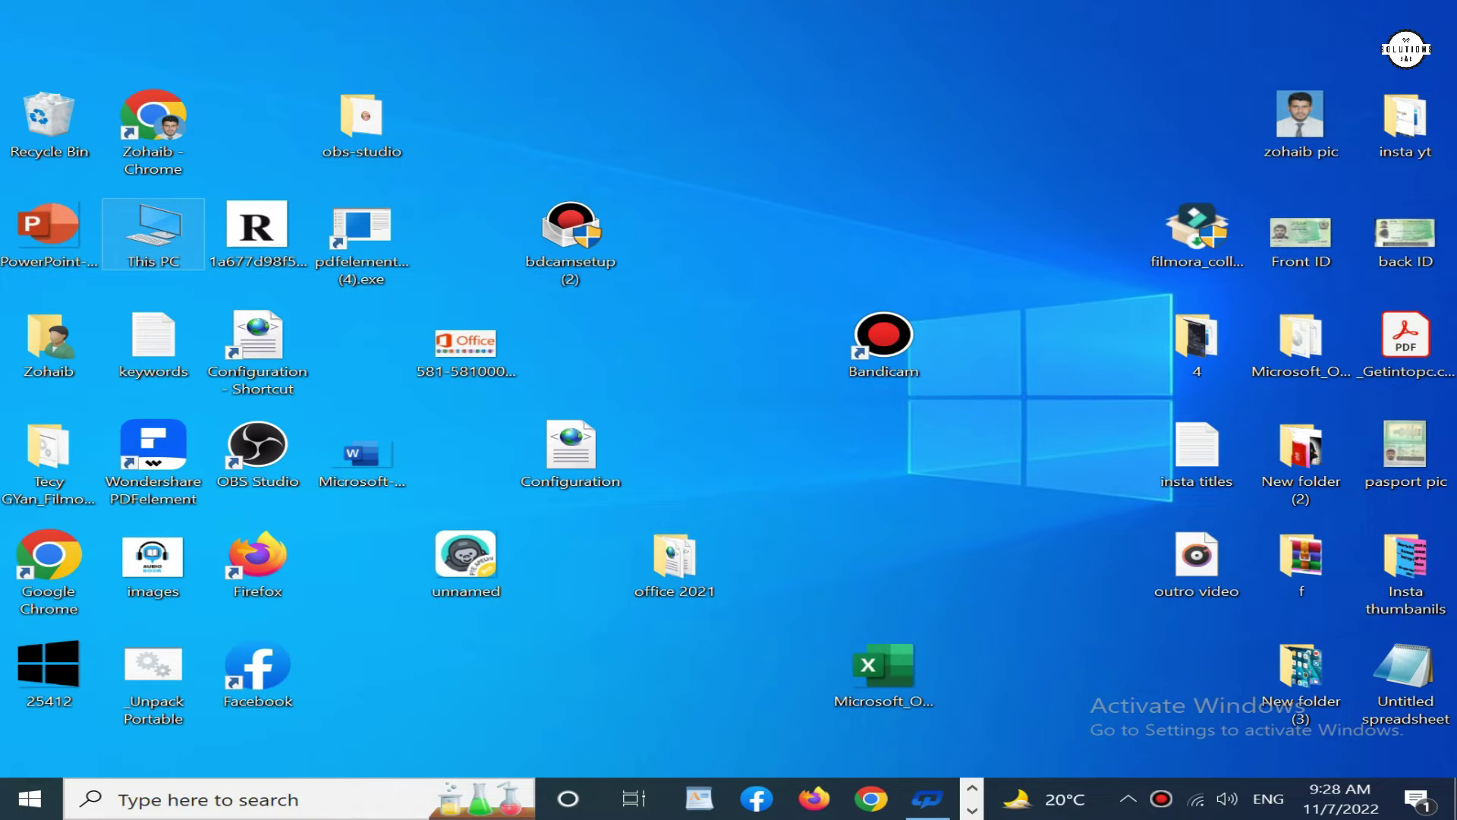
Show This PC's Properties to reach the About page with device specifications.
right_click(171, 247)
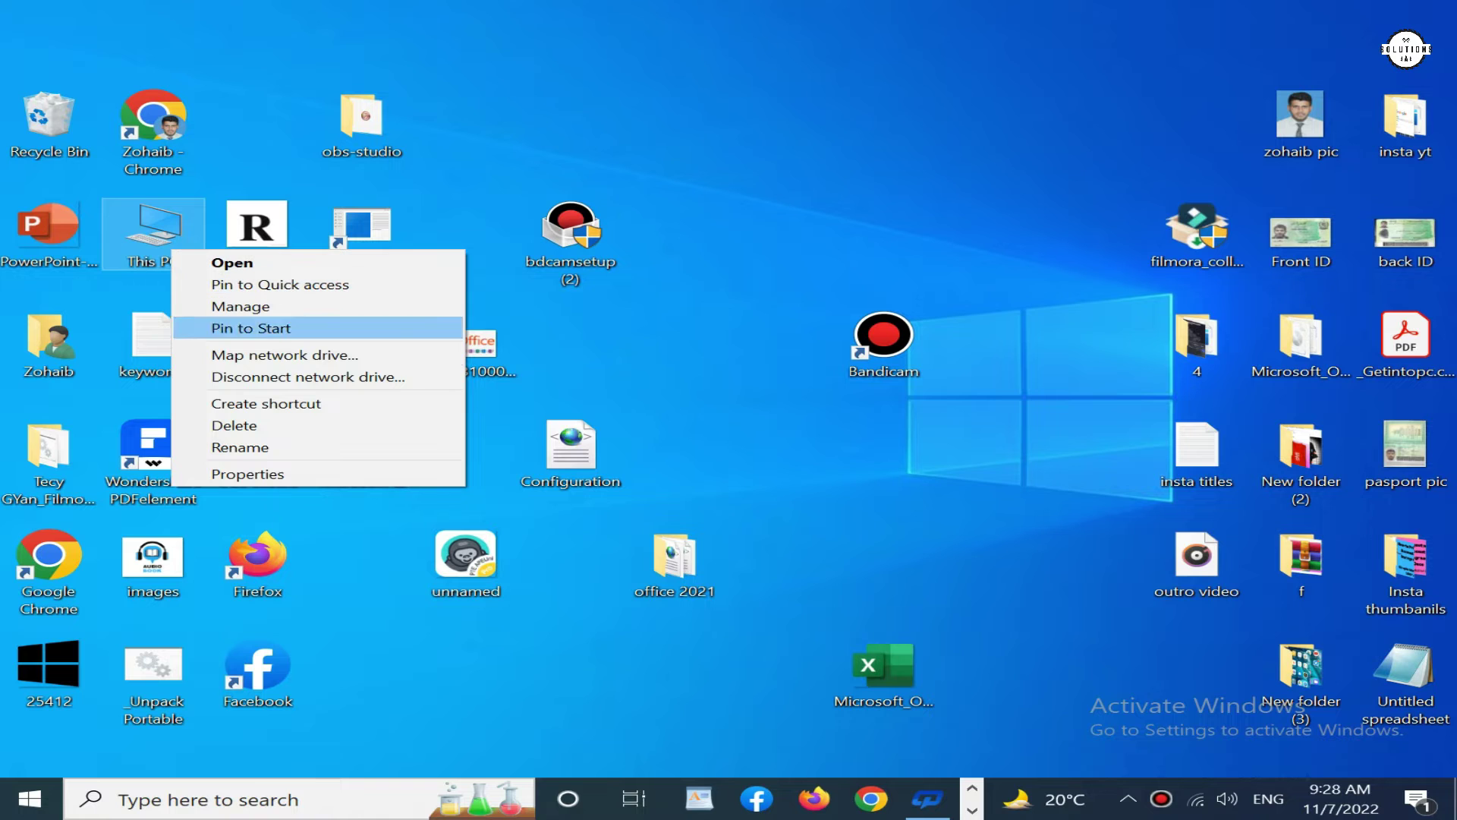
left_click(247, 475)
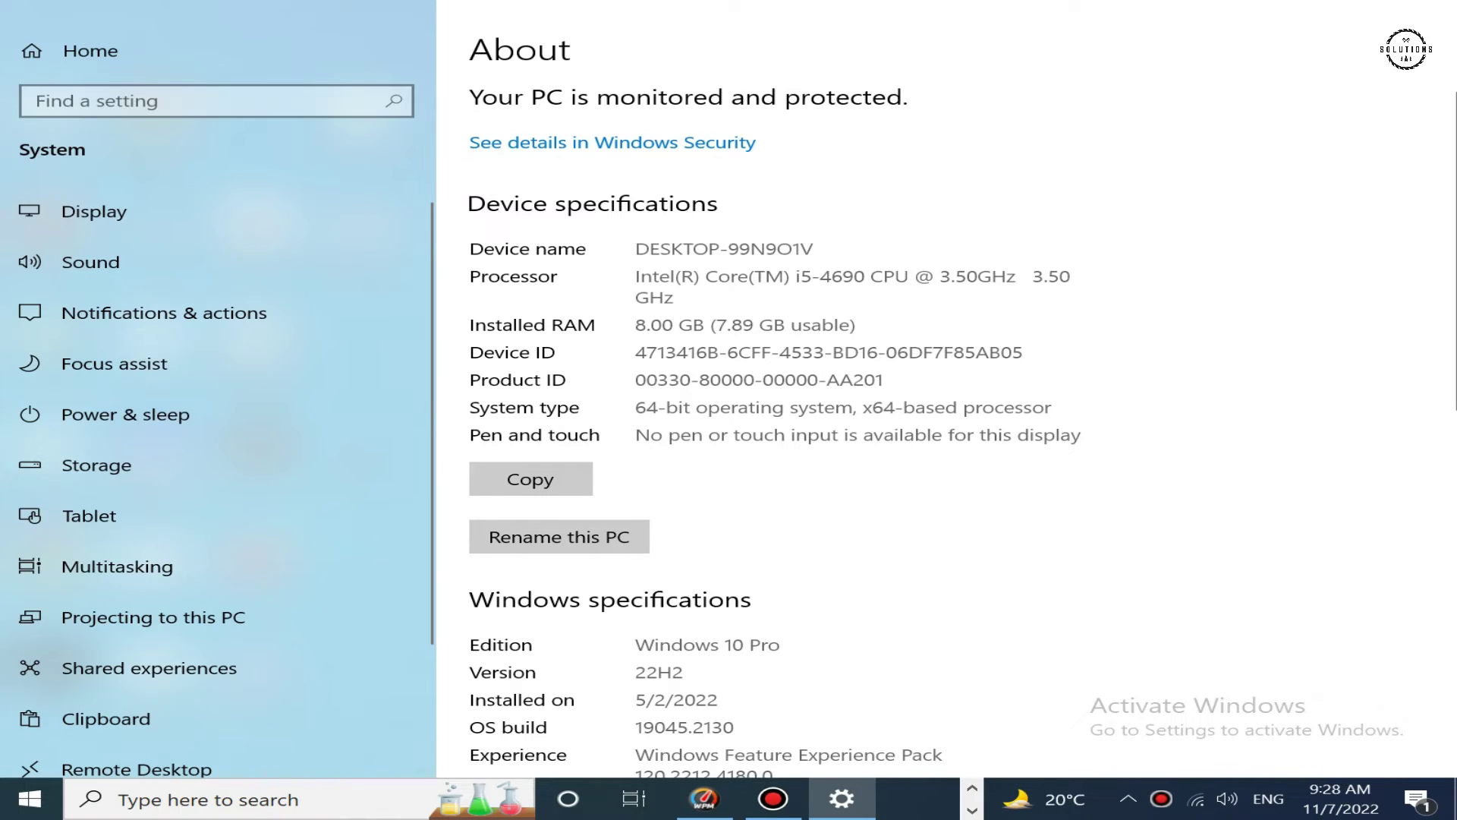
Highlight the System type value '64-bit operating system, x64-based processor' several times.
left_click_drag(839, 407, 633, 406)
left_click(797, 512)
left_click_drag(861, 406, 633, 407)
left_click(796, 512)
double_click(646, 407)
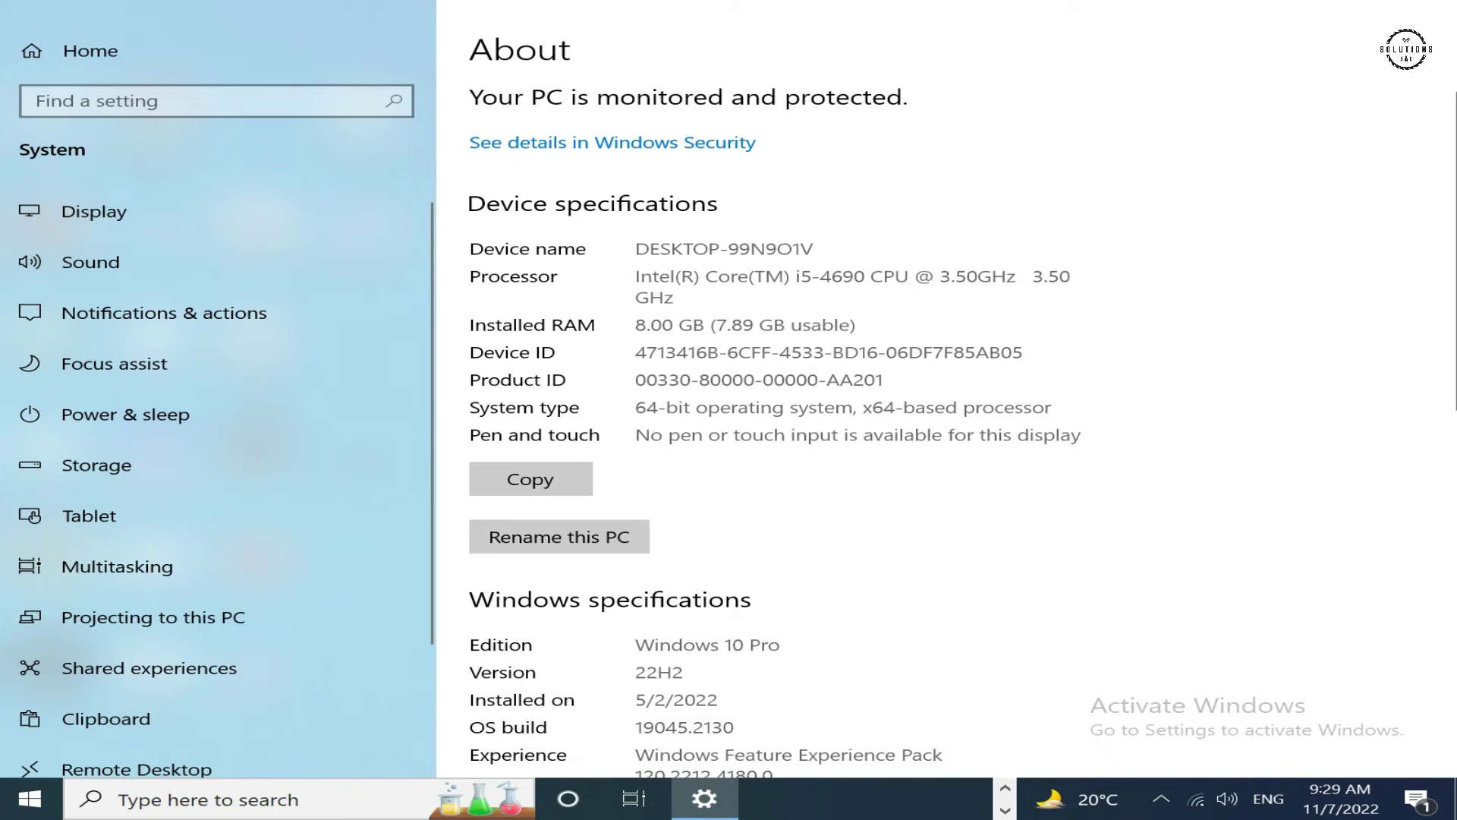
left_click_drag(645, 406, 693, 407)
left_click(706, 455)
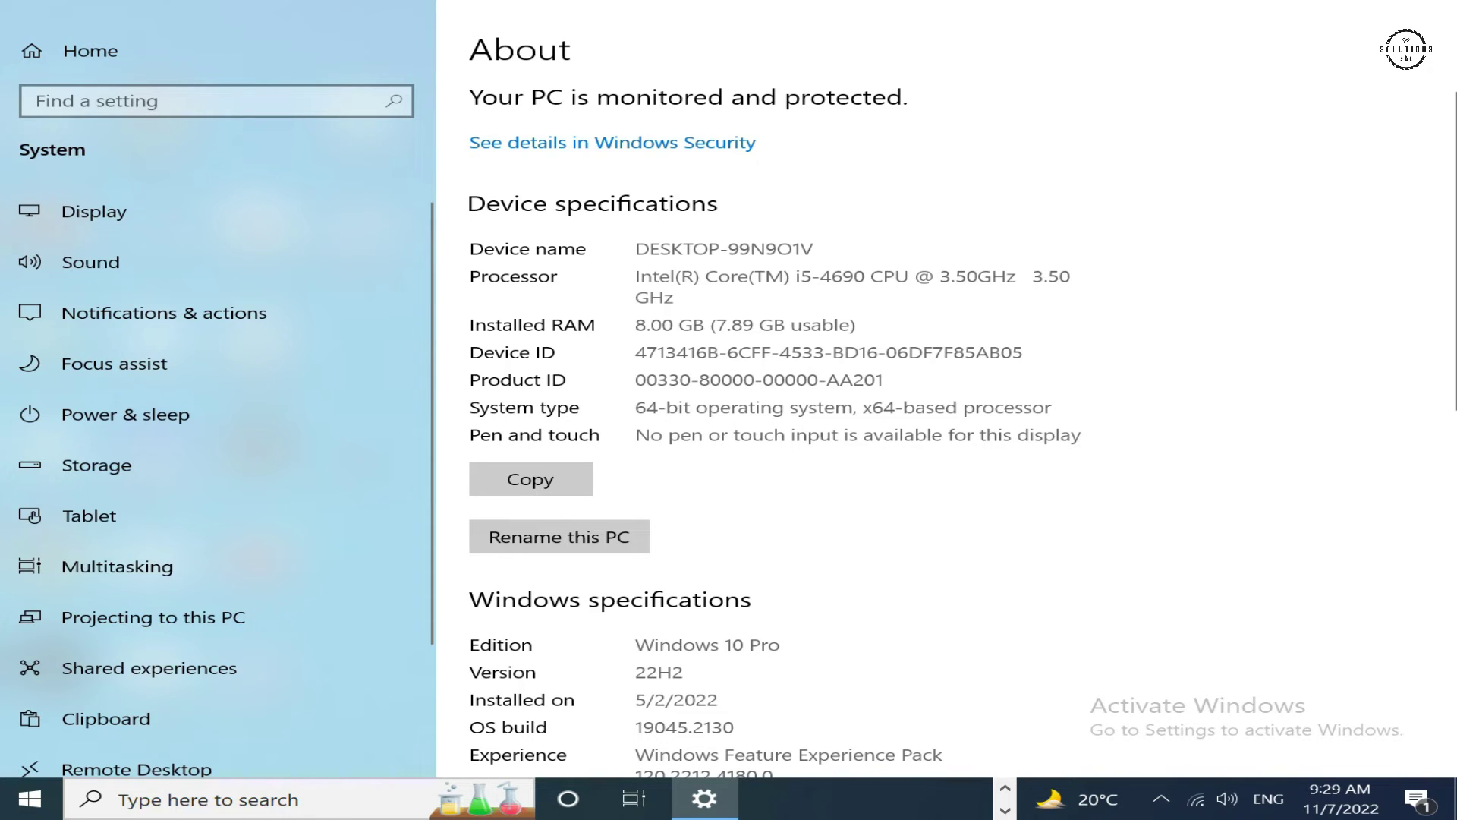